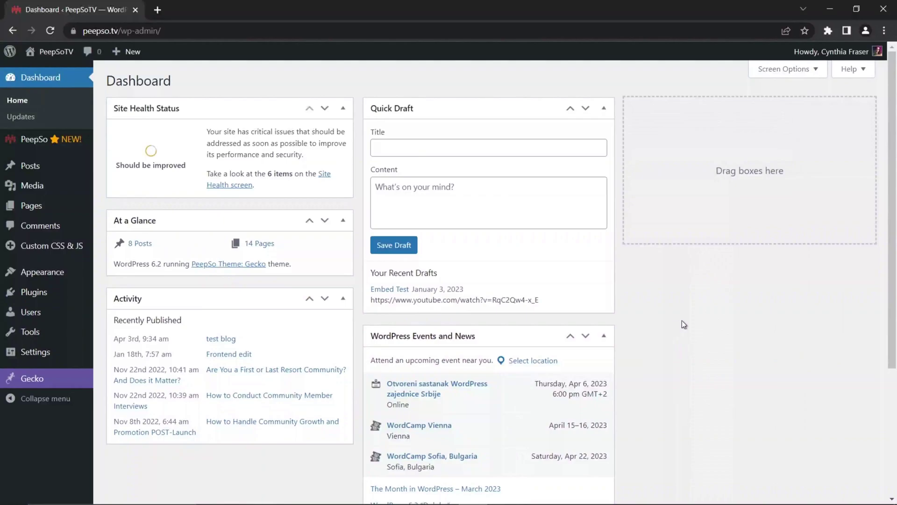
# Open PeepSo Configuration on the Appearance tab
pyautogui.moveTo(25, 146)
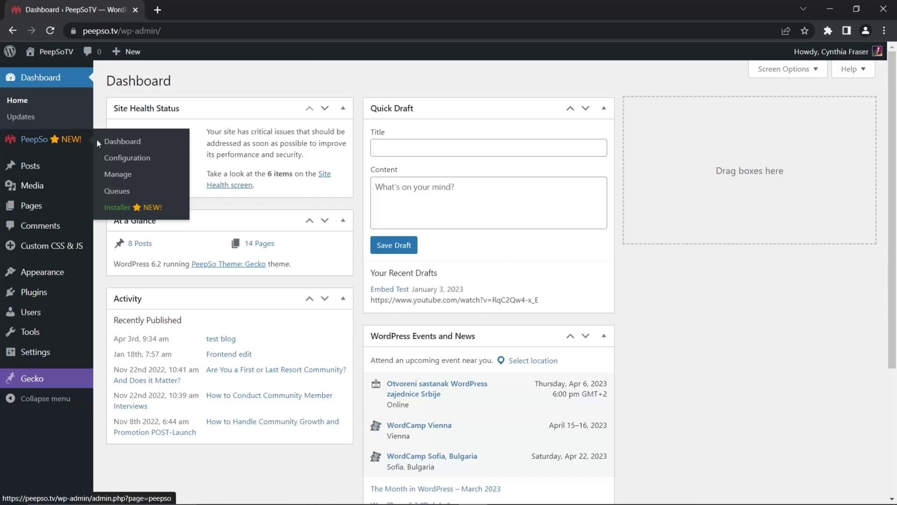
pyautogui.click(124, 164)
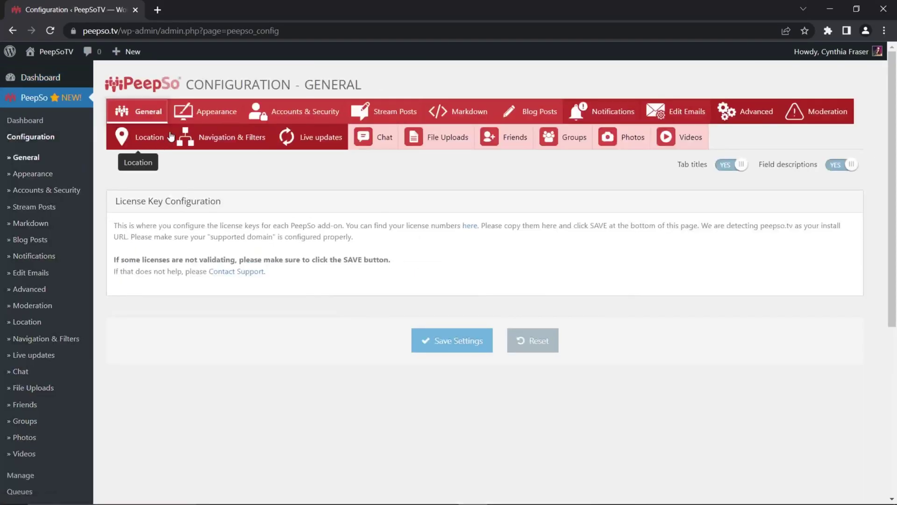
pyautogui.click(204, 114)
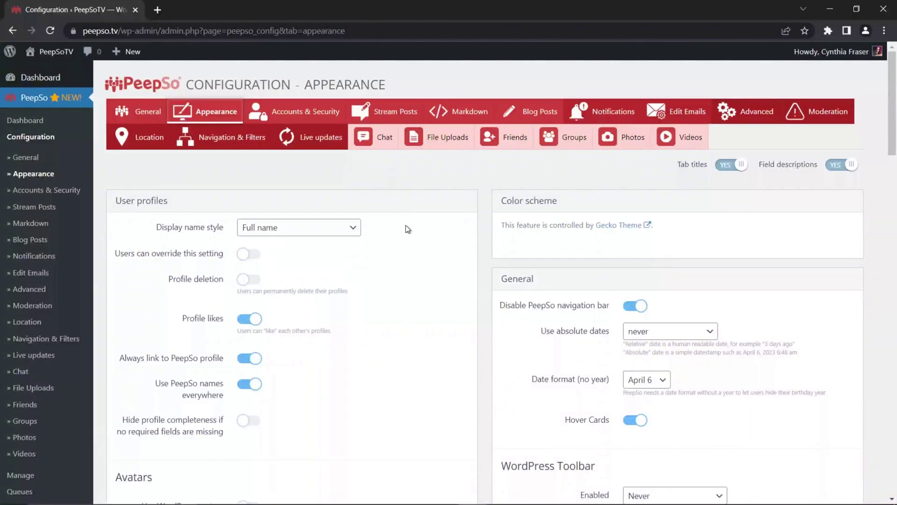
# Scroll to Advanced > Profile tabs order and highlight its current-order hint text
pyautogui.scroll(-4, 407, 244)
pyautogui.scroll(-9, 406, 256)
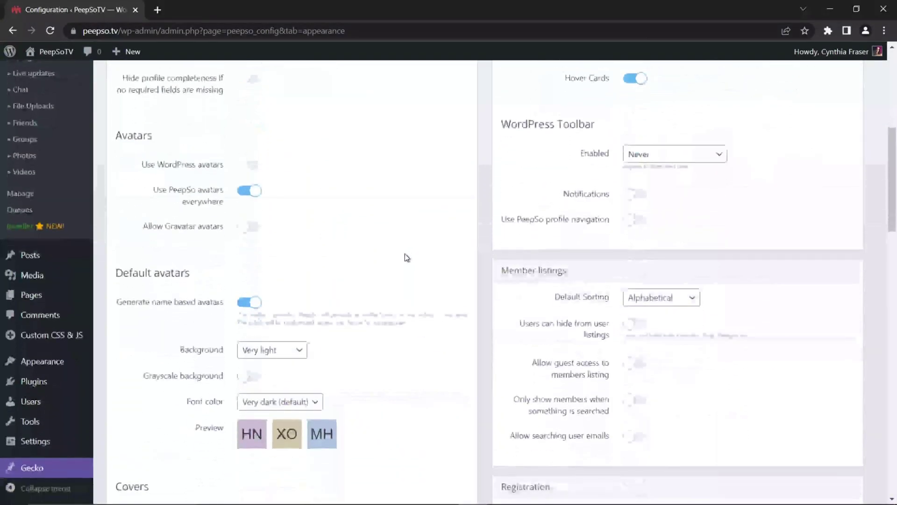
pyautogui.scroll(-7, 405, 261)
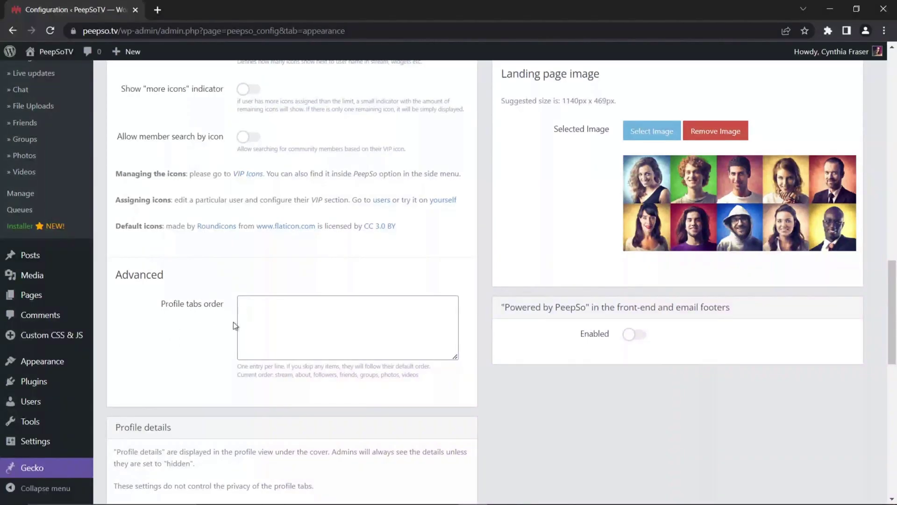
pyautogui.moveTo(234, 368); pyautogui.dragTo(401, 377)
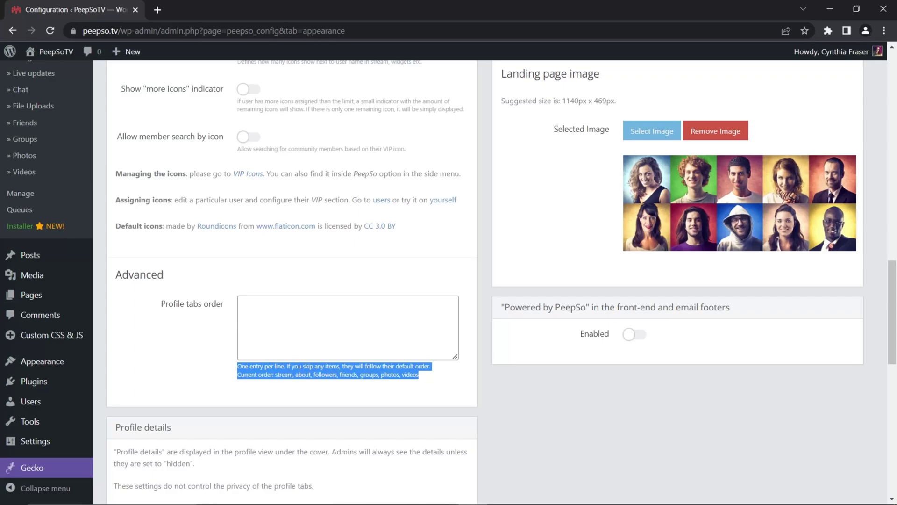
pyautogui.click(273, 382)
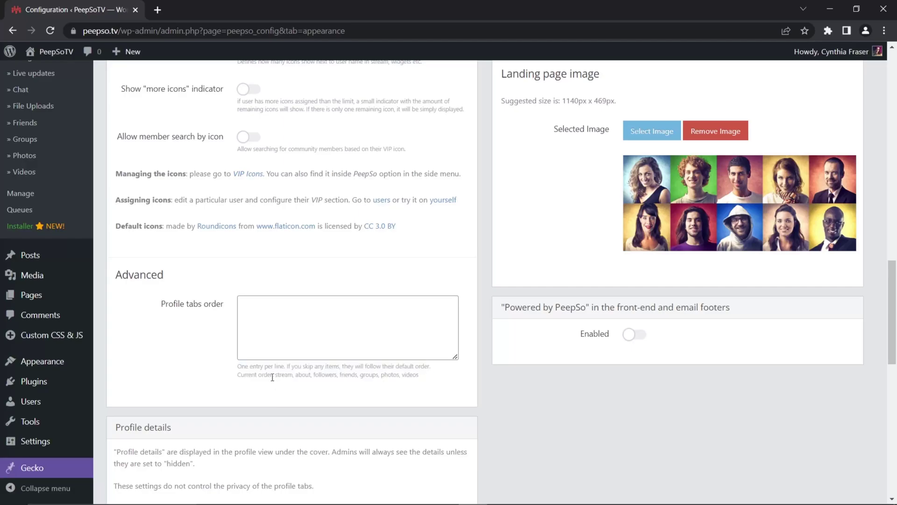
pyautogui.moveTo(272, 378); pyautogui.dragTo(240, 377)
# Open the community site in a new tab, view your profile's Stream tab, then return to Configuration
pyautogui.moveTo(55, 52)
pyautogui.rightClick(58, 87)
pyautogui.click(98, 93)
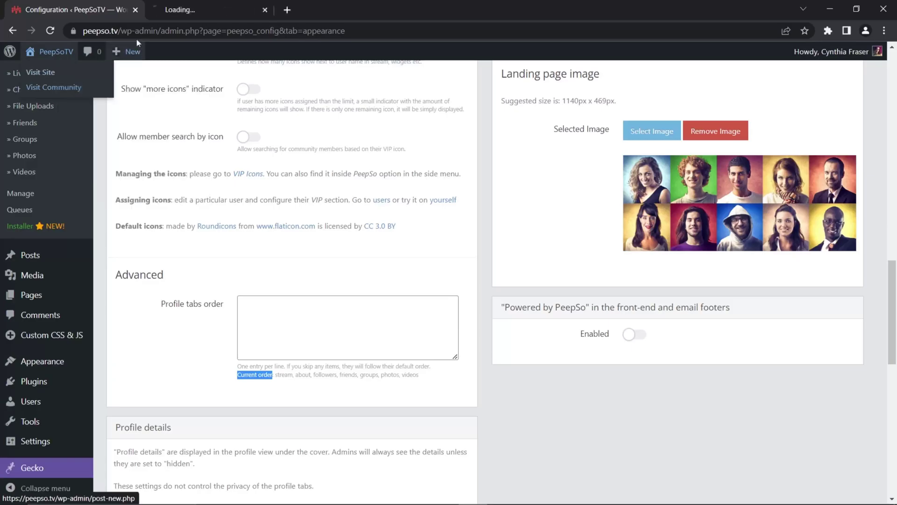
pyautogui.click(180, 10)
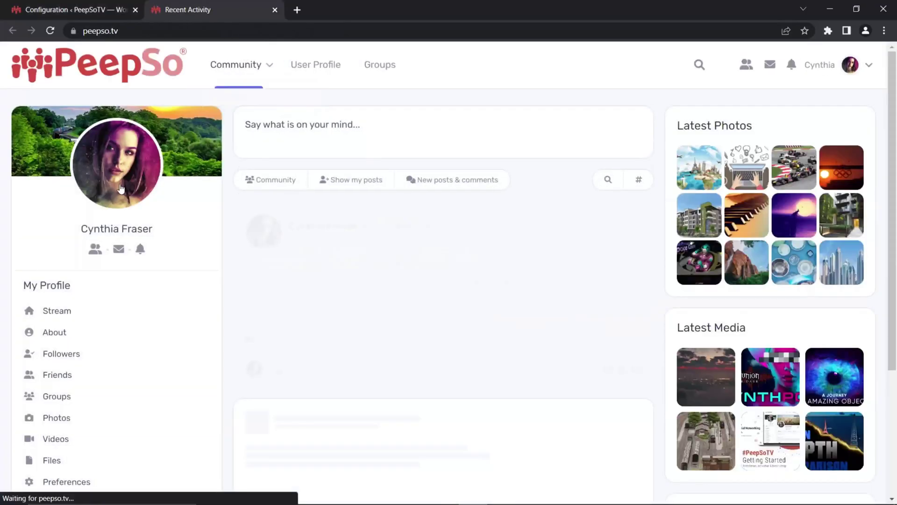
pyautogui.click(120, 178)
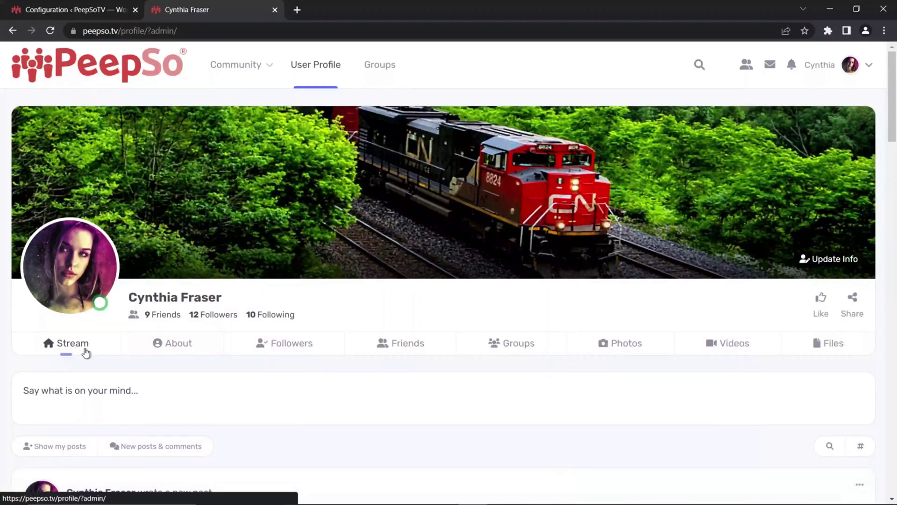
pyautogui.click(85, 352)
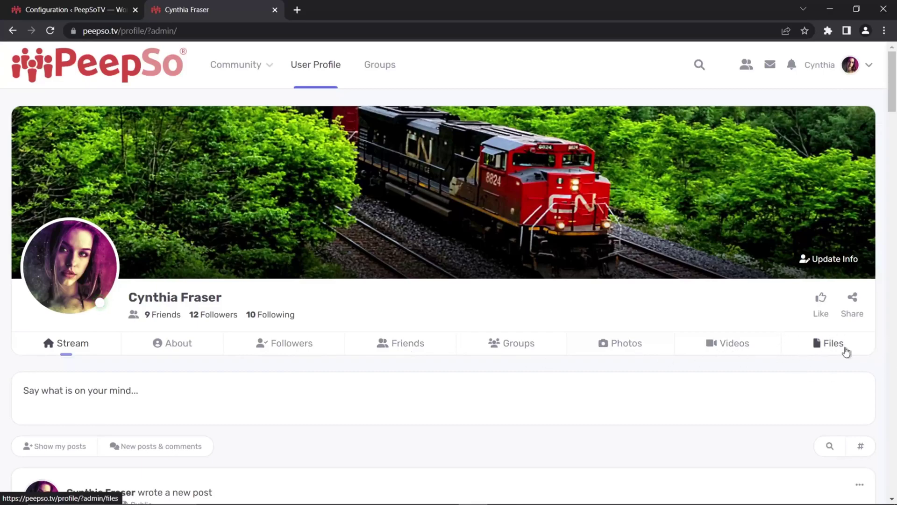
pyautogui.click(70, 10)
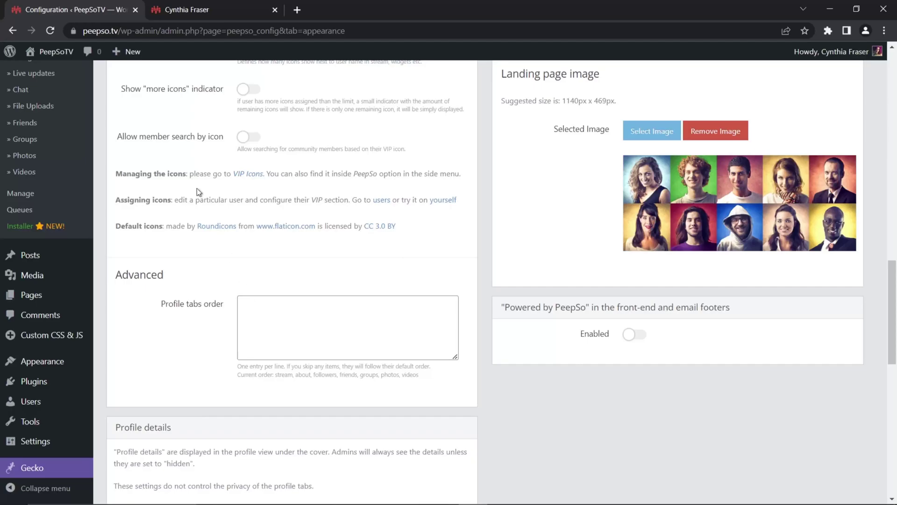
# Enter About as the profile tabs order, save, and reload the profile to confirm it
pyautogui.click(263, 307)
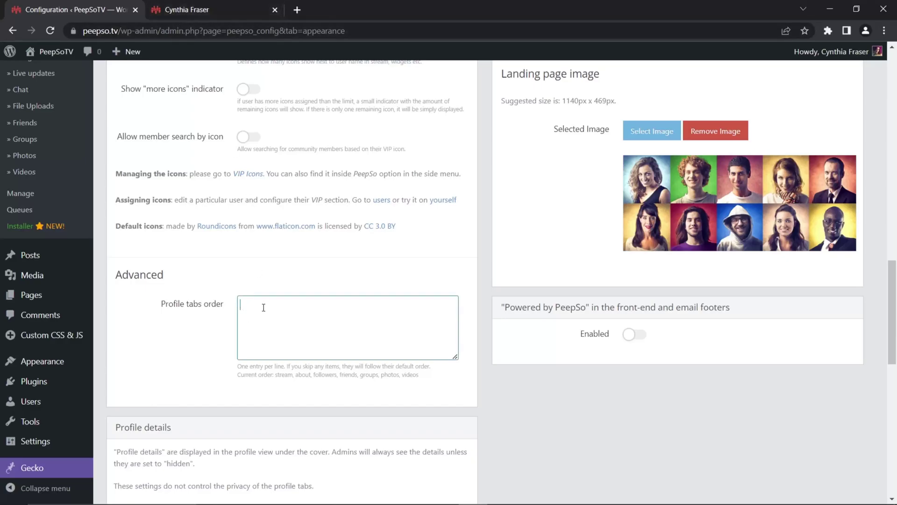
pyautogui.write('About')
pyautogui.scroll(-12, 521, 441)
pyautogui.click(460, 431)
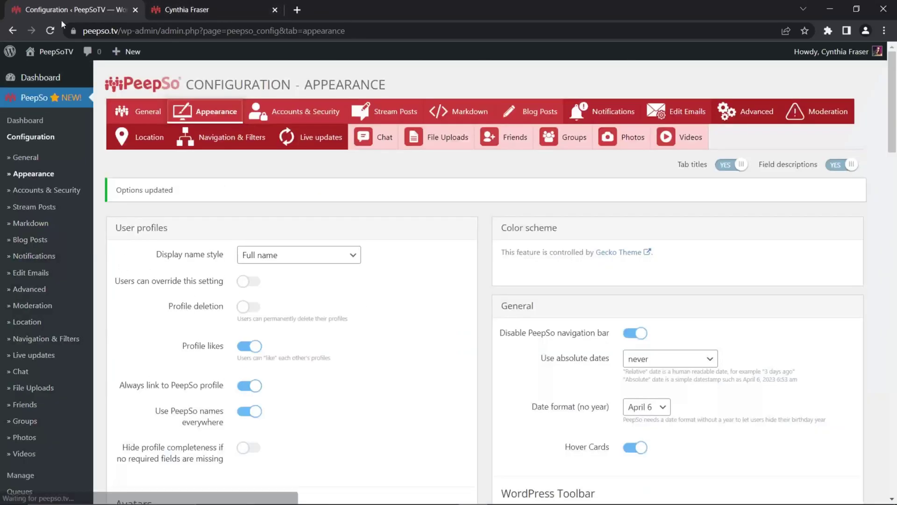
pyautogui.click(187, 9)
pyautogui.click(50, 31)
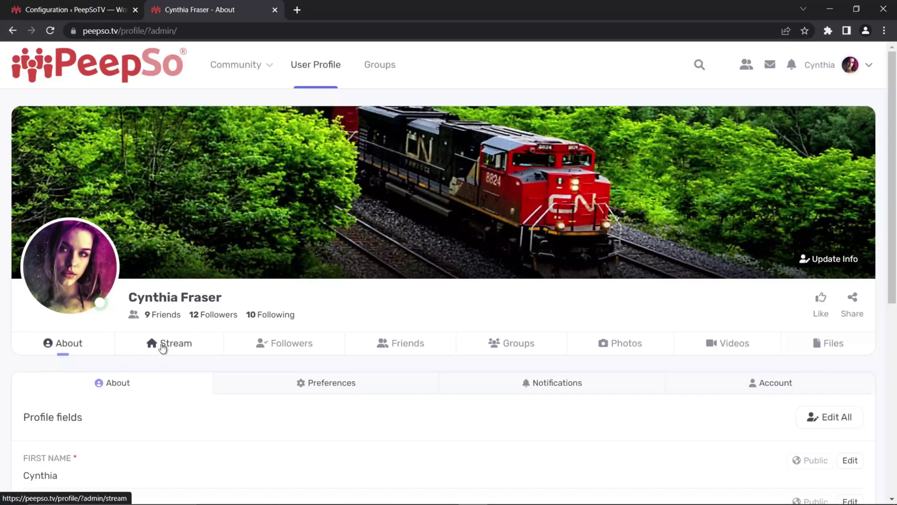
# Compare the current-order hint with the tab names shown on the profile
pyautogui.click(75, 9)
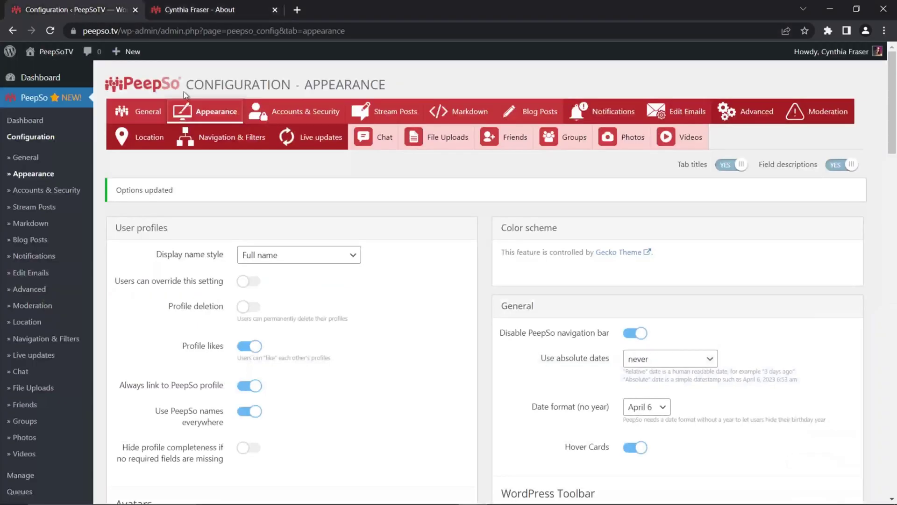
pyautogui.scroll(-20, 296, 324)
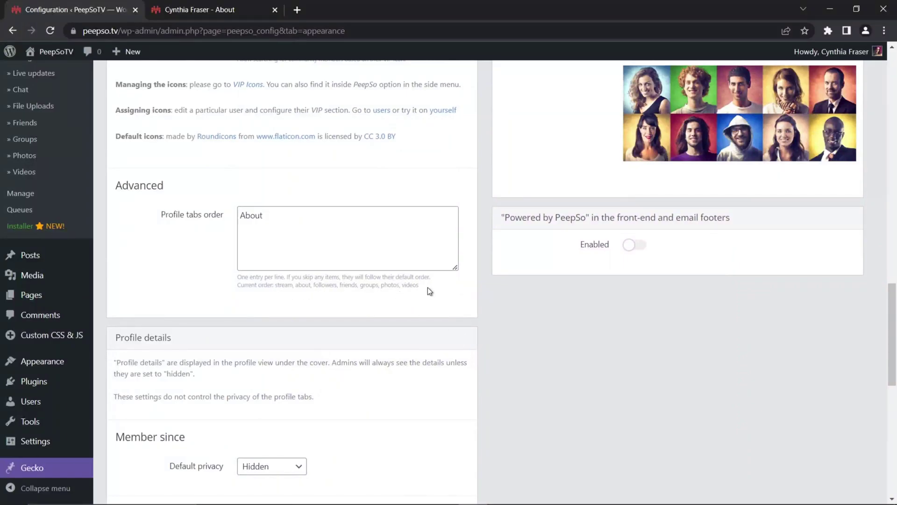
pyautogui.moveTo(429, 289); pyautogui.dragTo(240, 284)
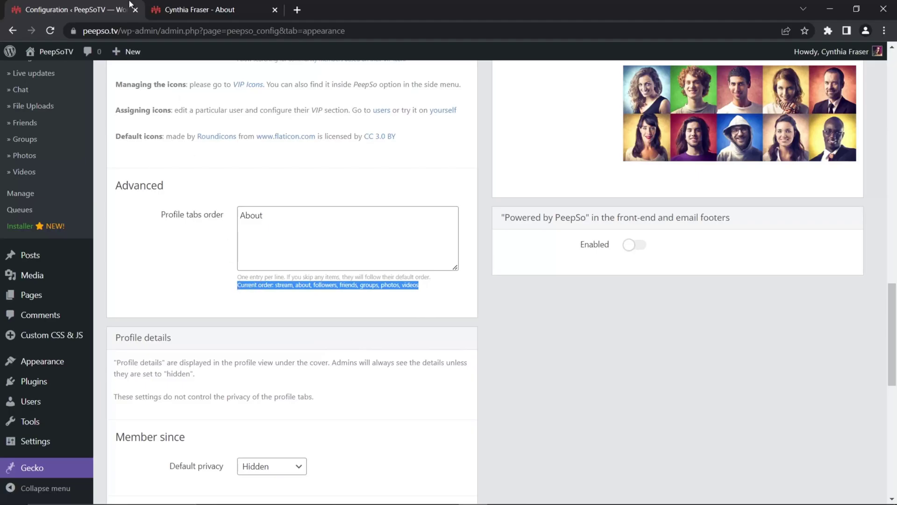
pyautogui.click(194, 9)
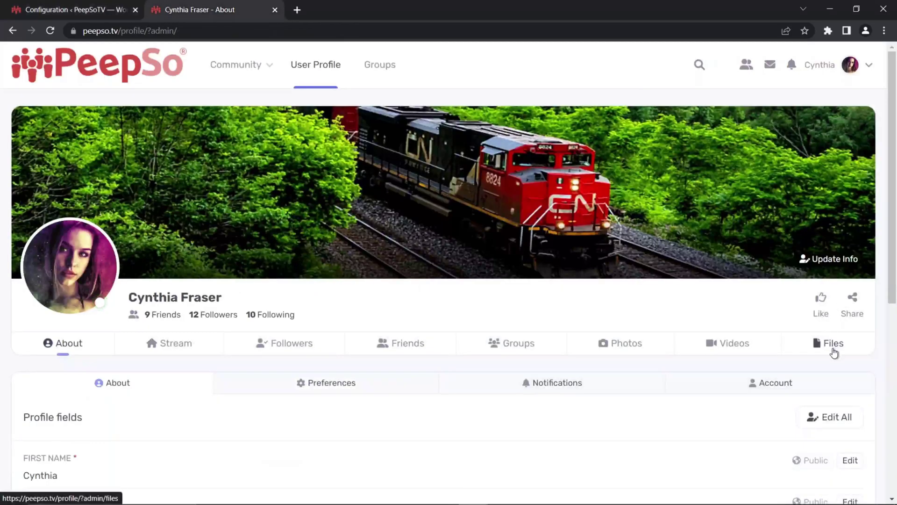
pyautogui.click(70, 17)
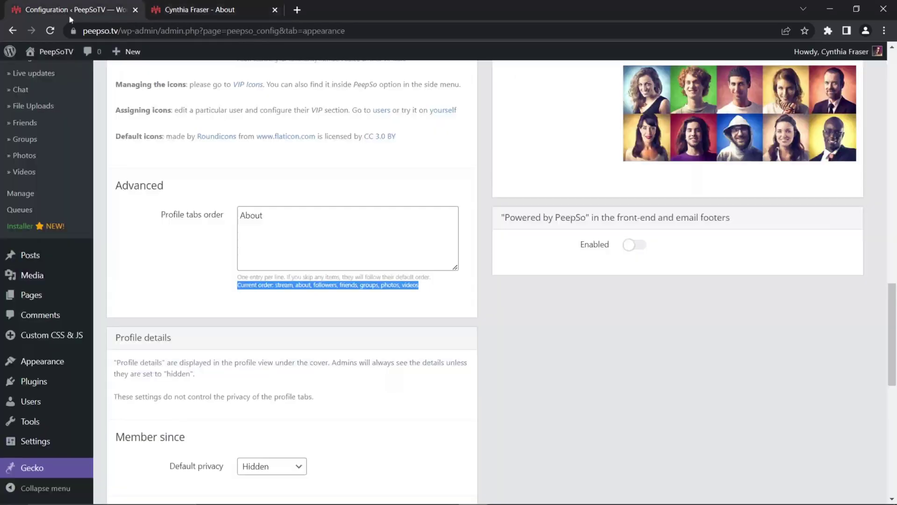
# Add Files on a new line after About, save, and reload the profile to check
pyautogui.click(281, 214)
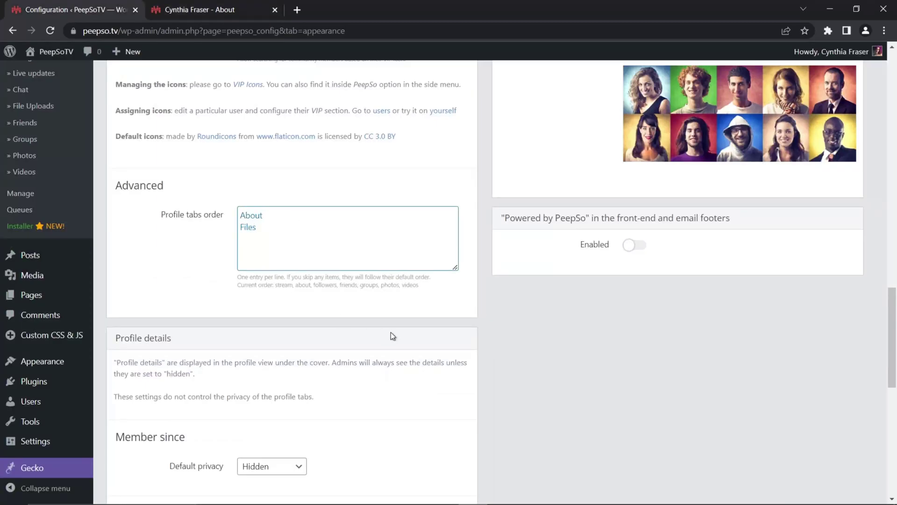
pyautogui.press('Return')
pyautogui.write('Files')
pyautogui.scroll(-10, 484, 308)
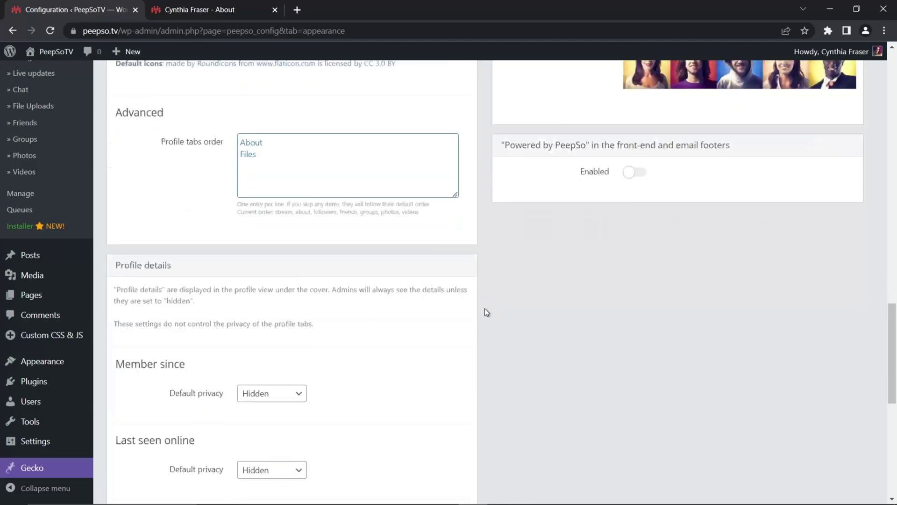
pyautogui.click(438, 434)
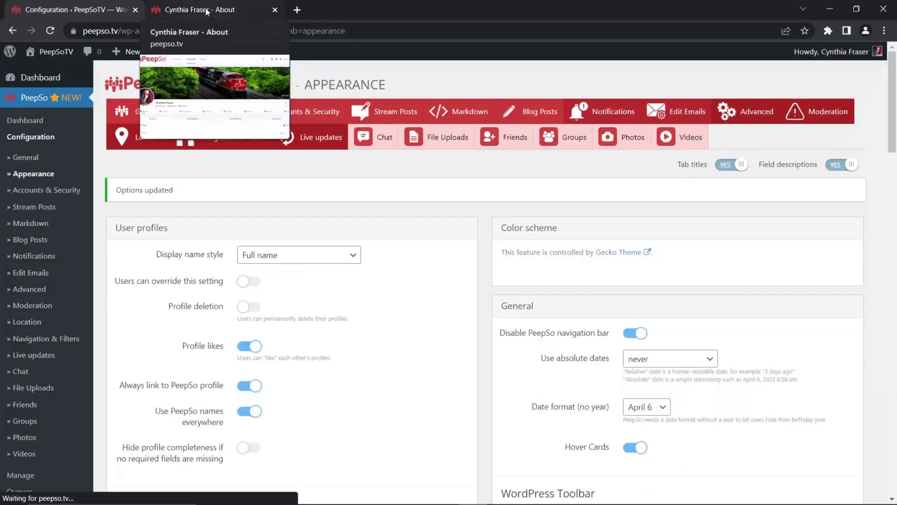
pyautogui.click(215, 14)
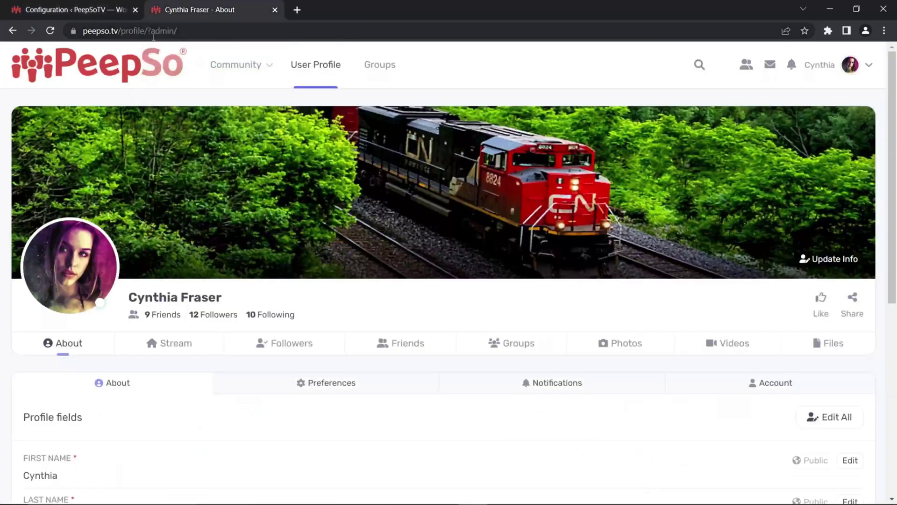
pyautogui.click(50, 30)
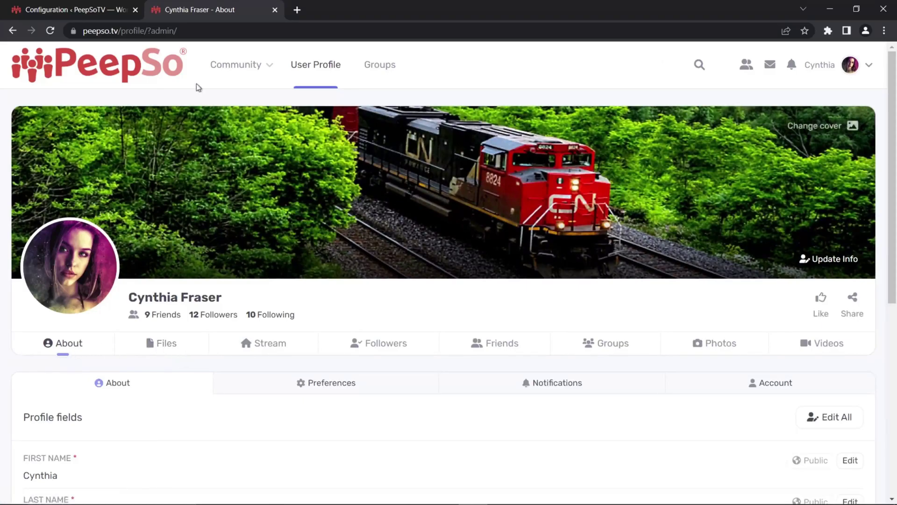
pyautogui.click(91, 10)
pyautogui.scroll(-20, 318, 368)
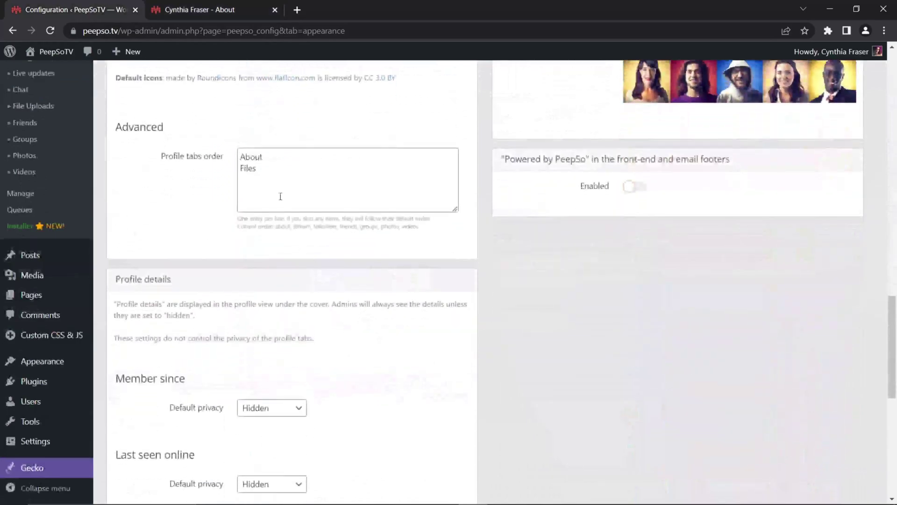
# Replace the tabs order with Files, About, Groups, Photos, Stream, Videos, one per line, and save
pyautogui.click(280, 196)
pyautogui.hotkey('ctrl', 'a')
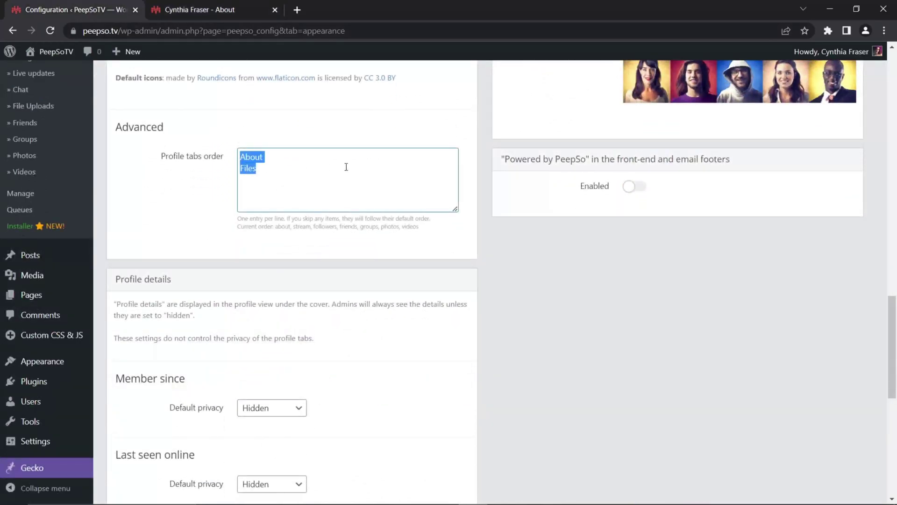
pyautogui.write('Files')
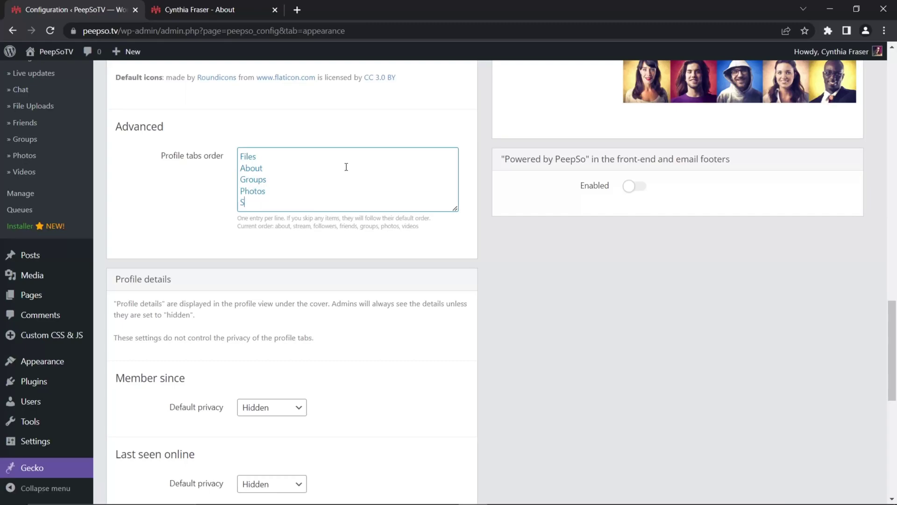
pyautogui.press('Return')
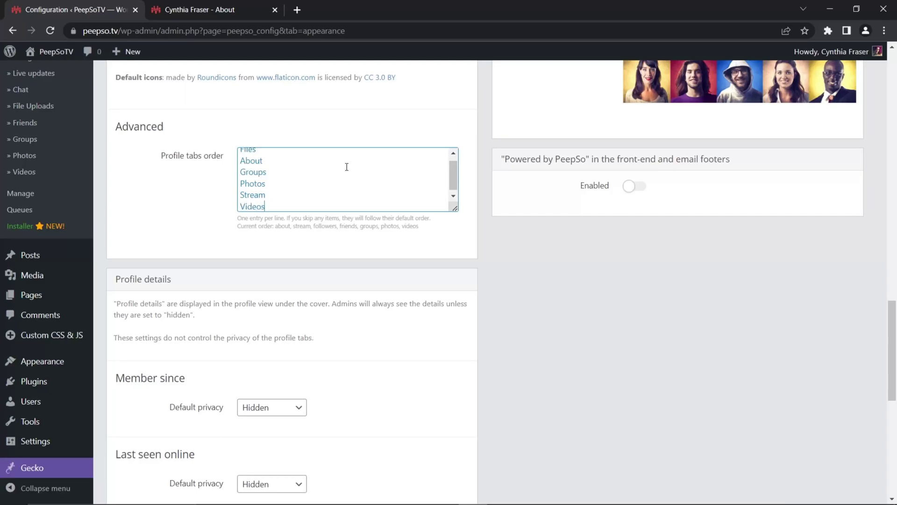
pyautogui.scroll(-10, 486, 254)
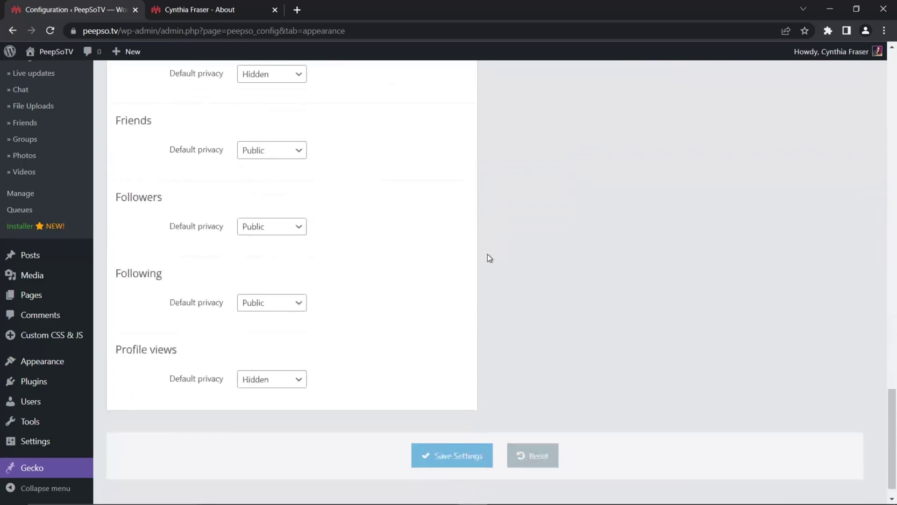
pyautogui.click(457, 430)
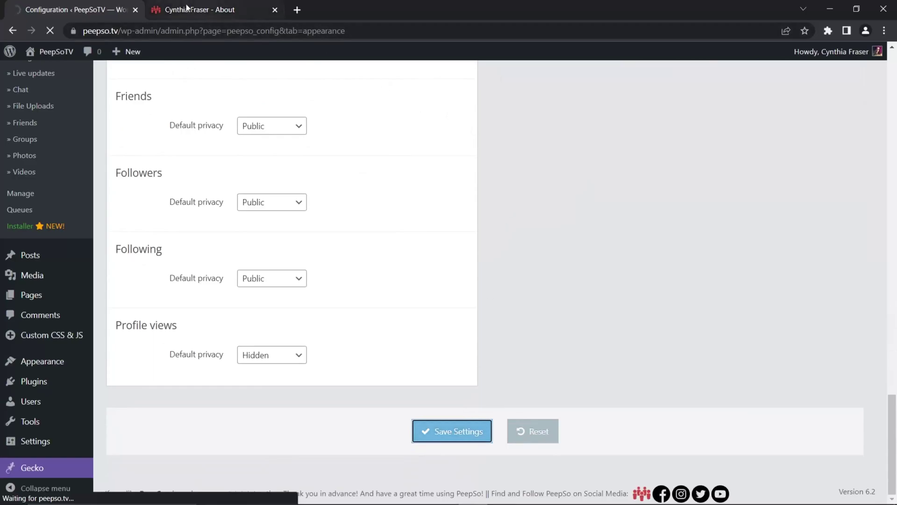
# Check the profile now starts with Files, then go back to the Configuration tab
pyautogui.click(200, 10)
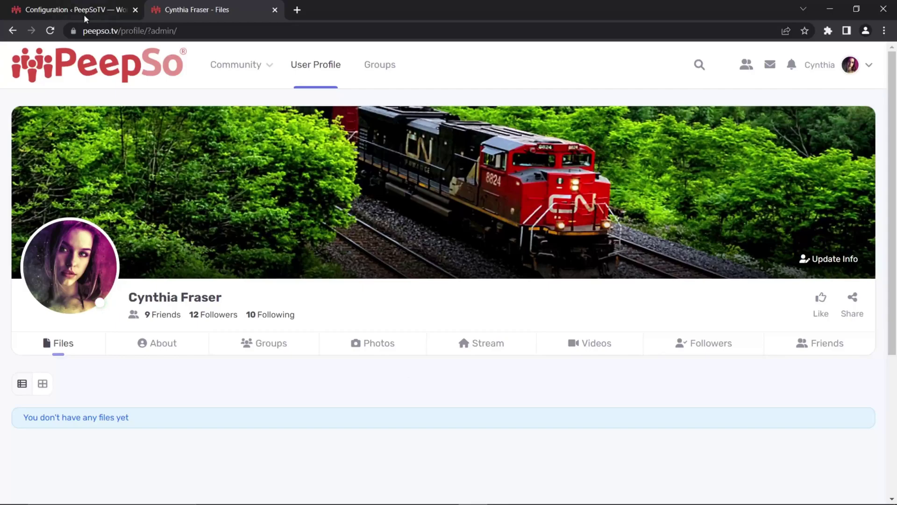
pyautogui.click(68, 9)
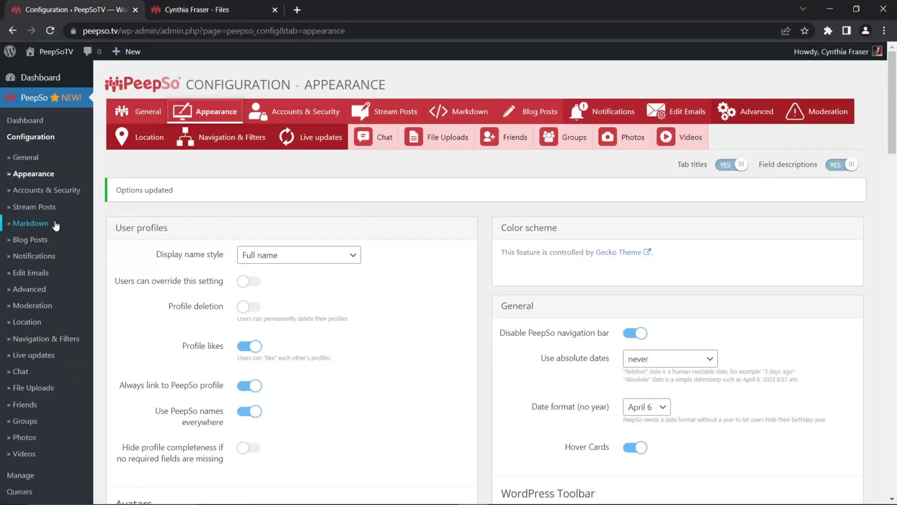
# Go to Plugins > Installed Plugins and scroll to the WPAdverts plugins
pyautogui.scroll(-6, 55, 226)
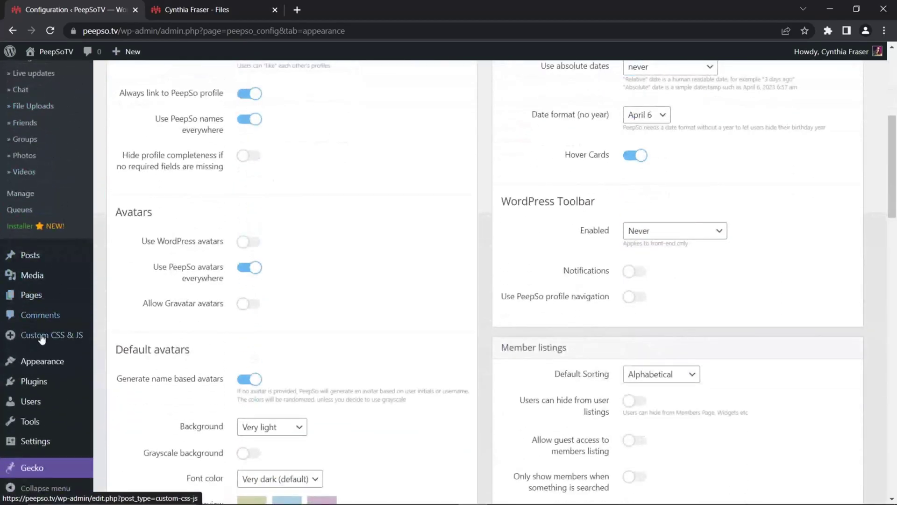
pyautogui.moveTo(30, 380)
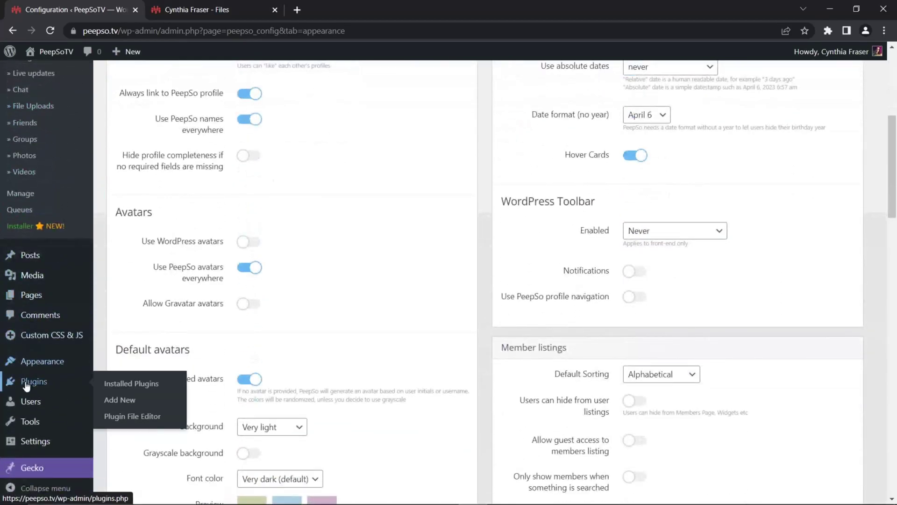
pyautogui.click(99, 383)
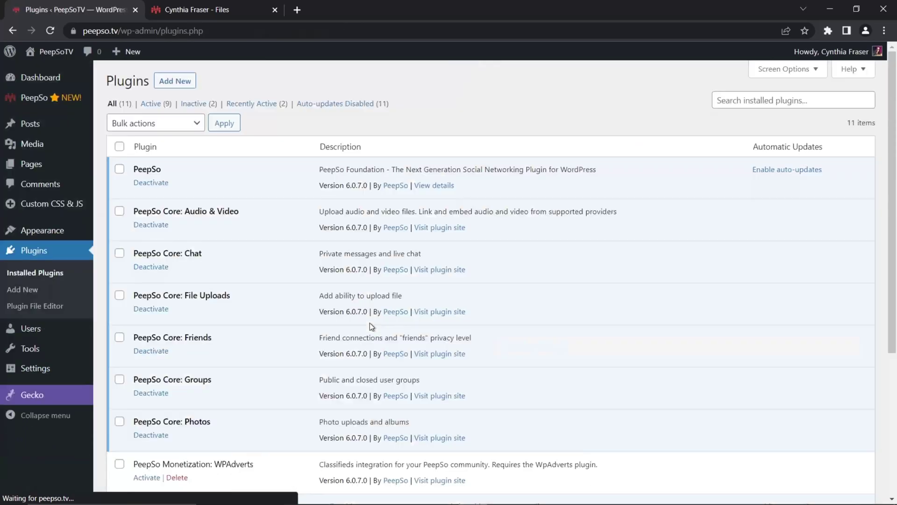
pyautogui.scroll(-1, 239, 297)
pyautogui.scroll(-4, 237, 293)
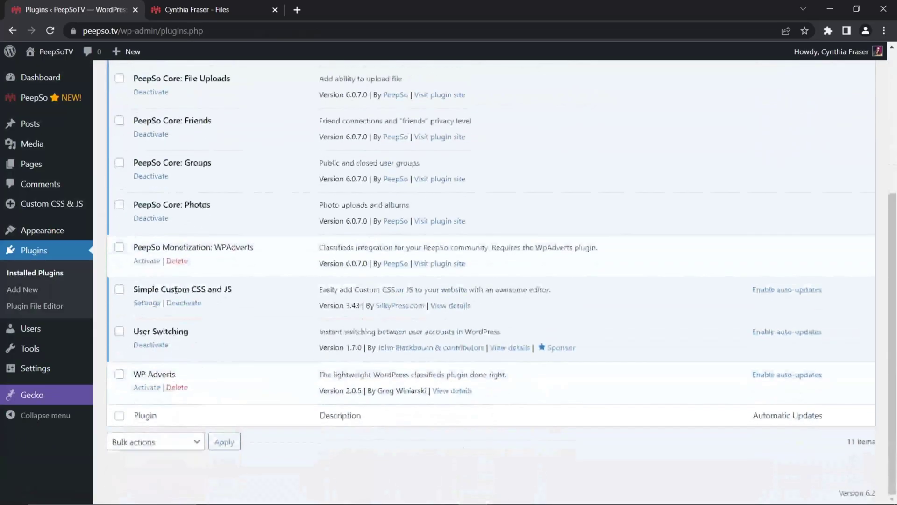
# Bulk-activate PeepSo Monetization: WPAdverts and WP Adverts
pyautogui.click(119, 246)
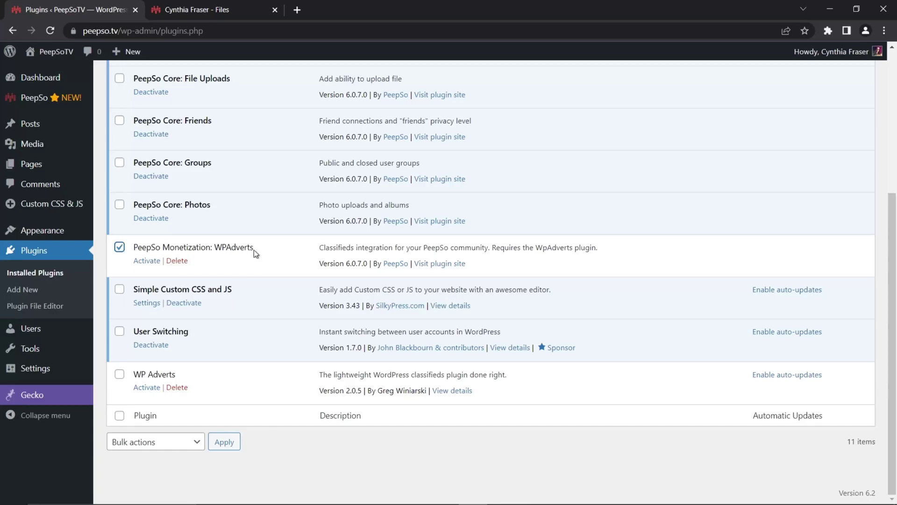
pyautogui.click(120, 374)
pyautogui.click(195, 444)
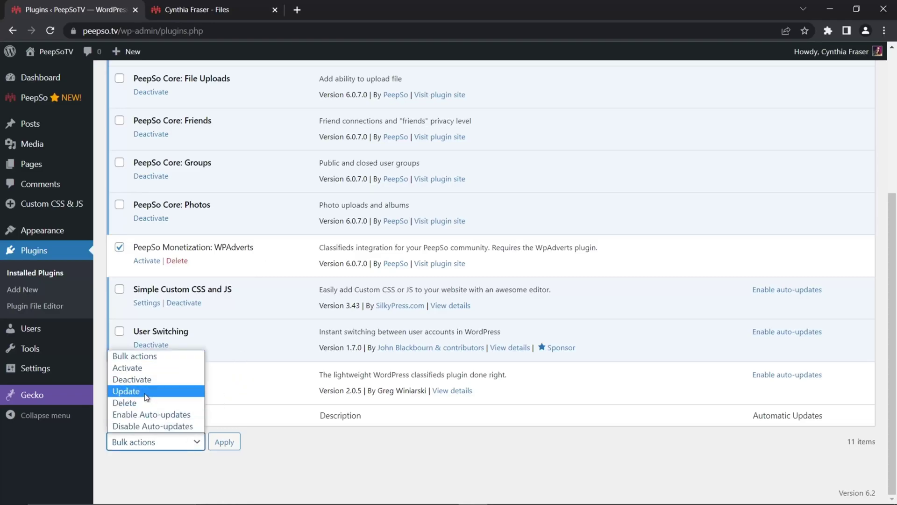
pyautogui.click(129, 372)
pyautogui.click(219, 444)
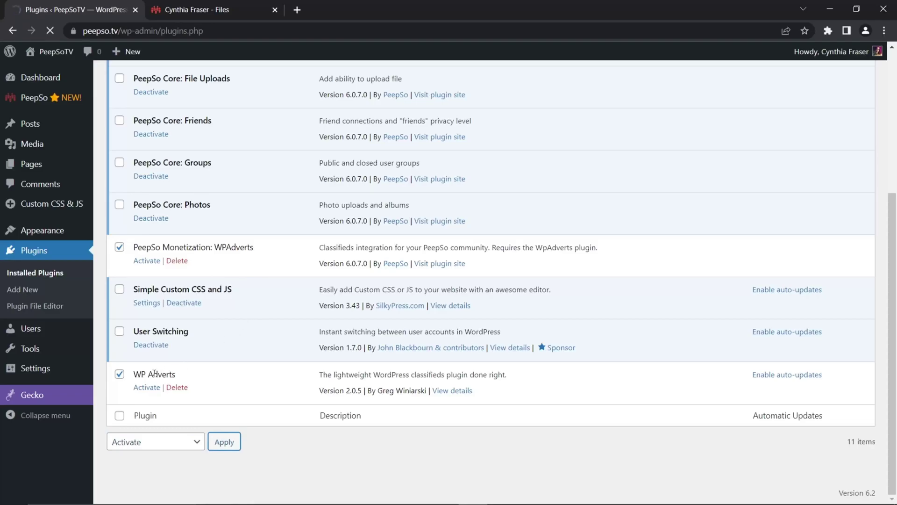
pyautogui.scroll(-5, 241, 371)
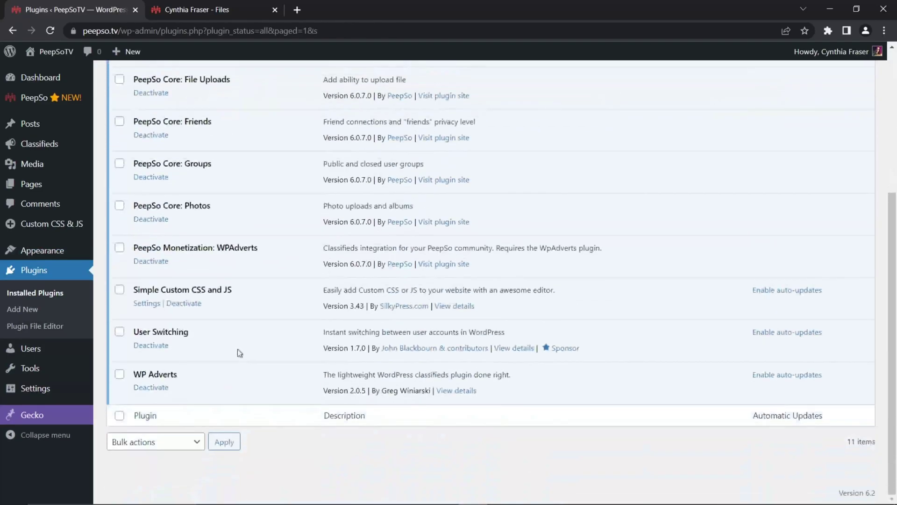
pyautogui.scroll(5, 236, 393)
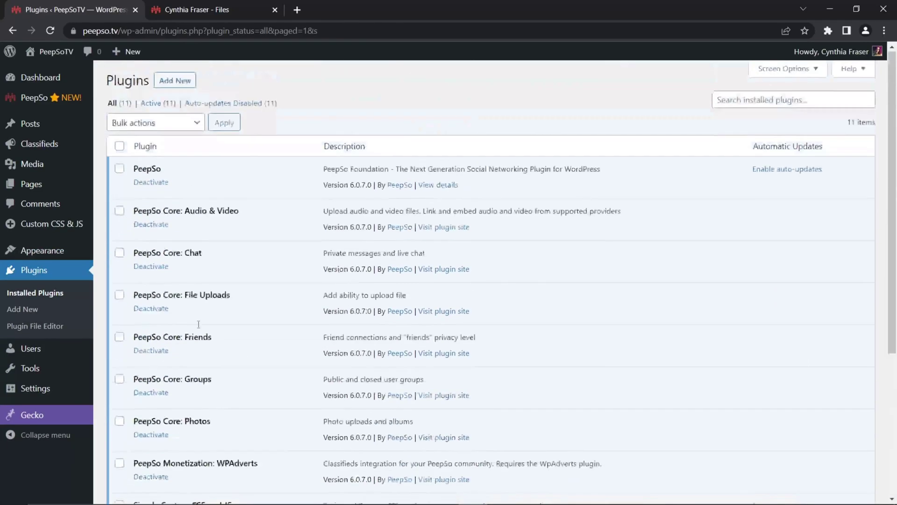
# Open the WPAdverts tab of PeepSo Configuration and scroll toward its Advanced settings
pyautogui.moveTo(23, 96)
pyautogui.click(116, 104)
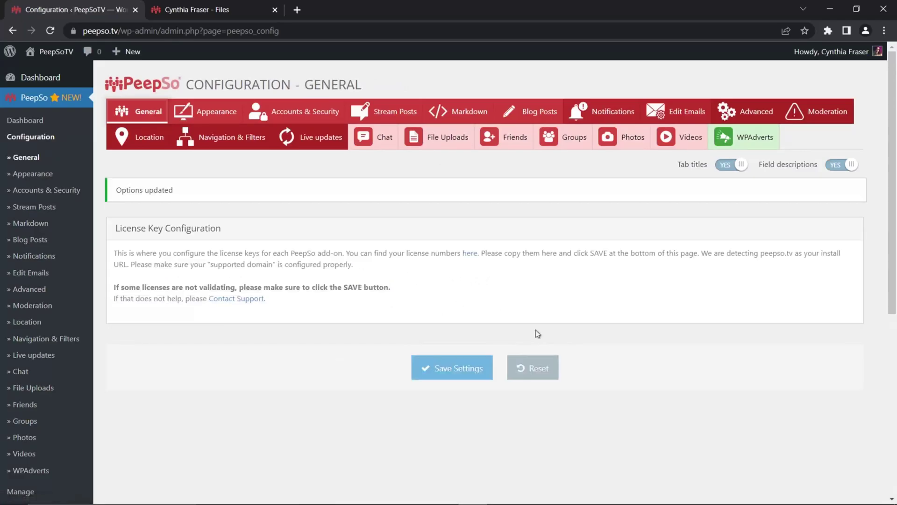
pyautogui.click(765, 139)
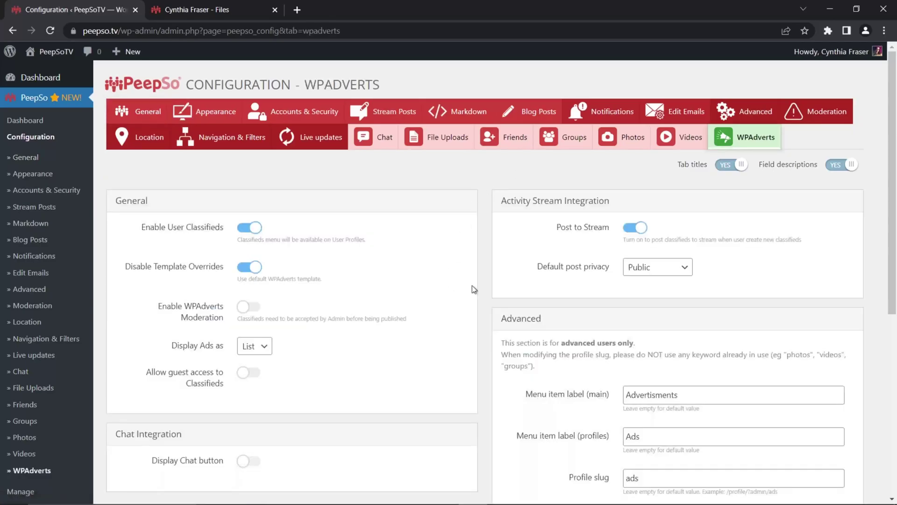
pyautogui.scroll(-4, 481, 256)
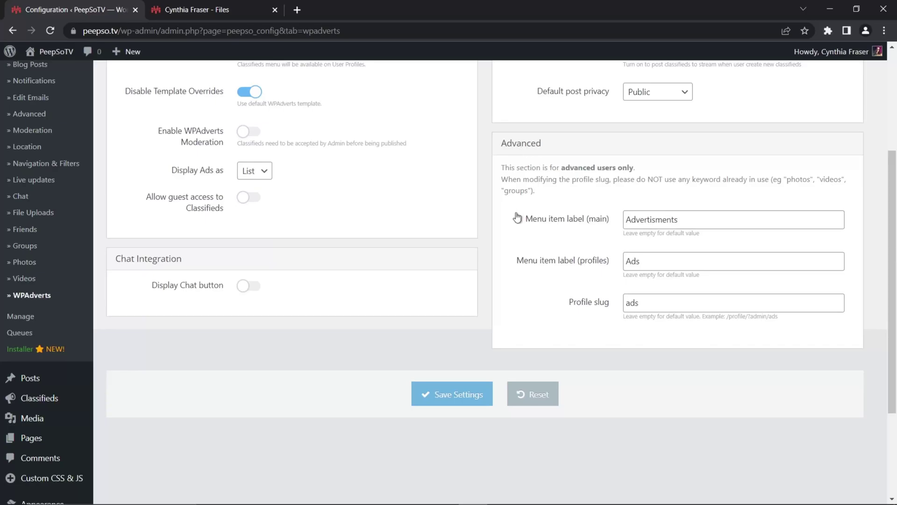
# Reload the profile to see the new Ads tab at the end, then return to WPAdverts configuration
pyautogui.click(194, 15)
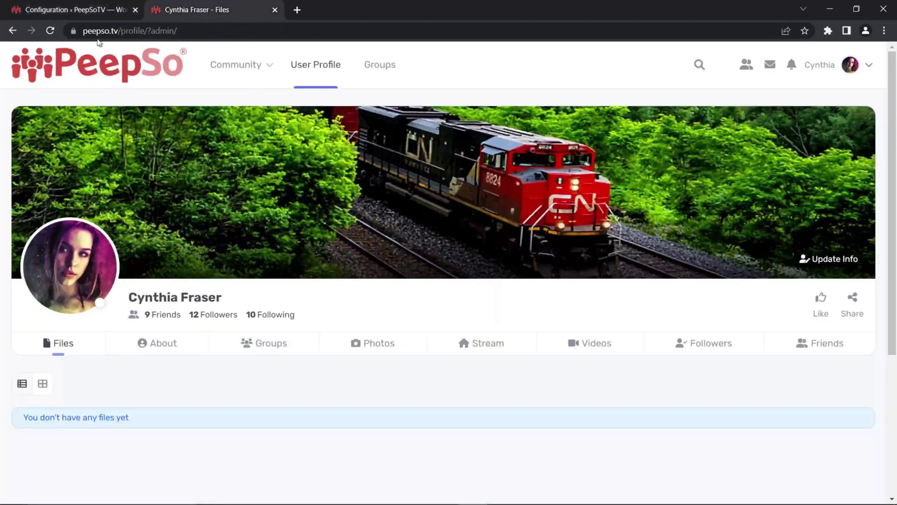
pyautogui.press('F5')
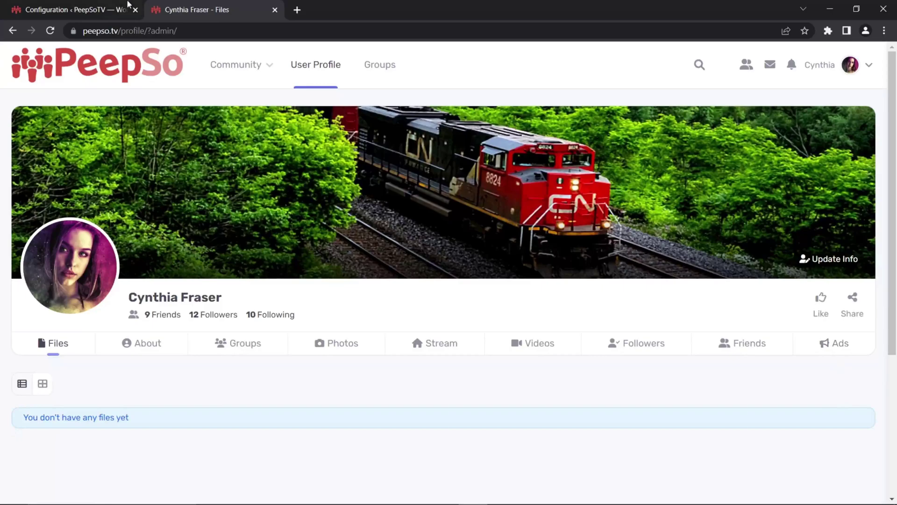
pyautogui.click(86, 13)
pyautogui.scroll(4, 30, 209)
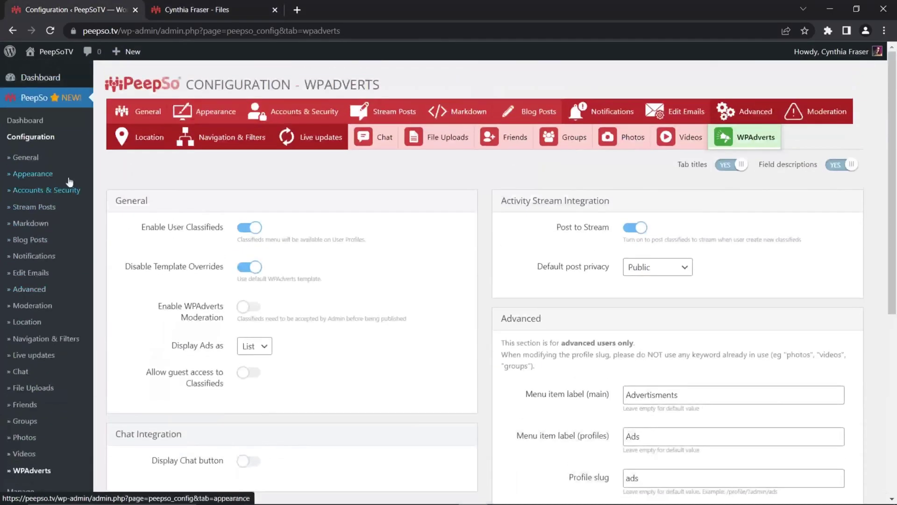
# Delete the Files through Videos entries from the Appearance profile tabs order and save the settings
pyautogui.click(201, 137)
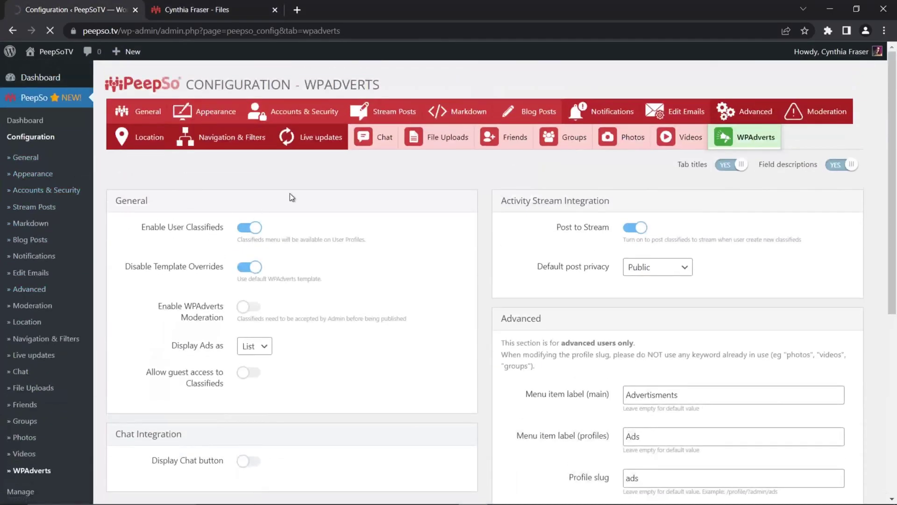
pyautogui.scroll(-10, 289, 220)
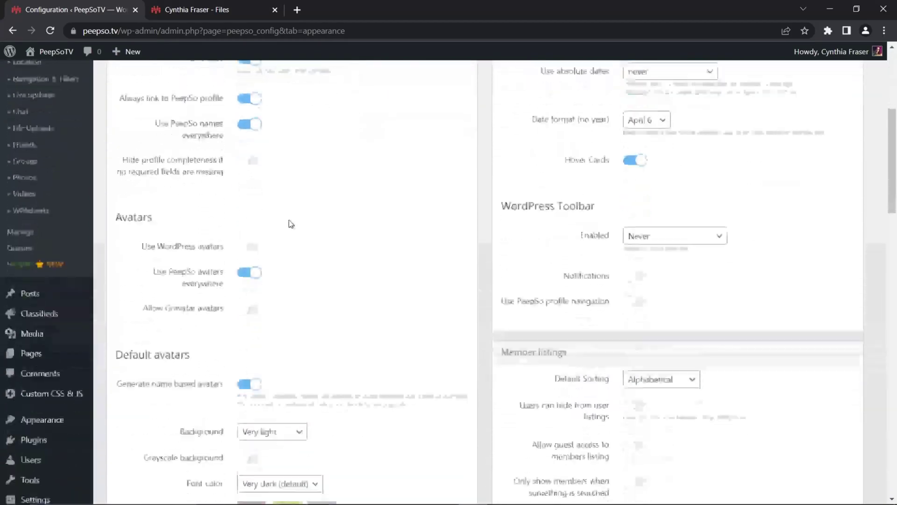
pyautogui.scroll(-10, 287, 223)
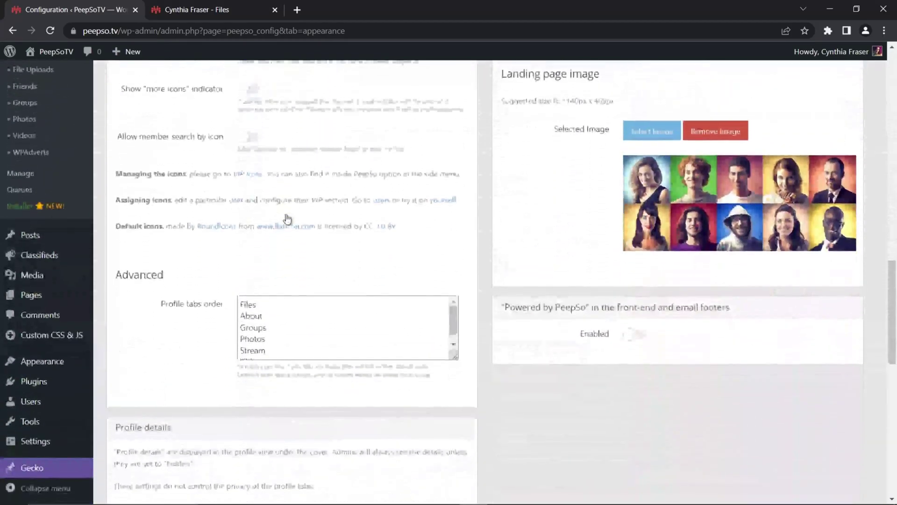
pyautogui.moveTo(267, 293); pyautogui.dragTo(240, 244)
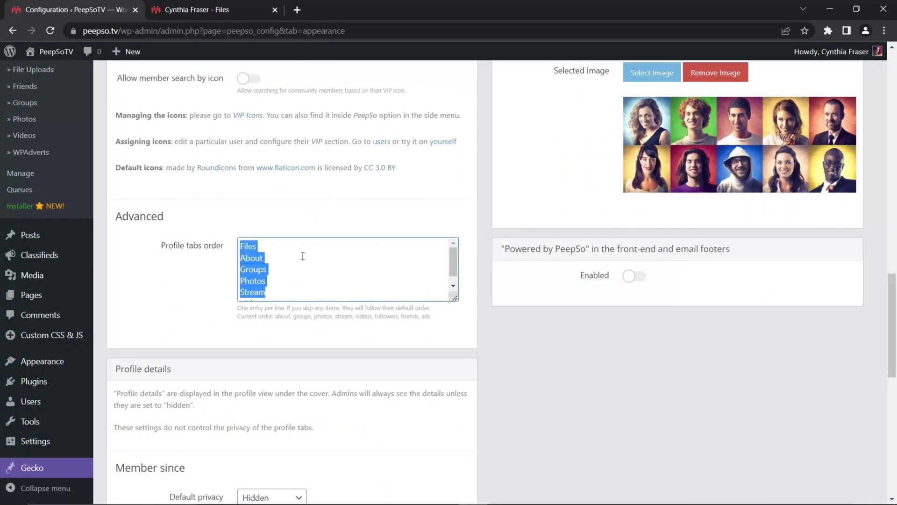
pyautogui.press('BackSpace')
pyautogui.doubleClick(268, 257)
pyautogui.press('BackSpace')
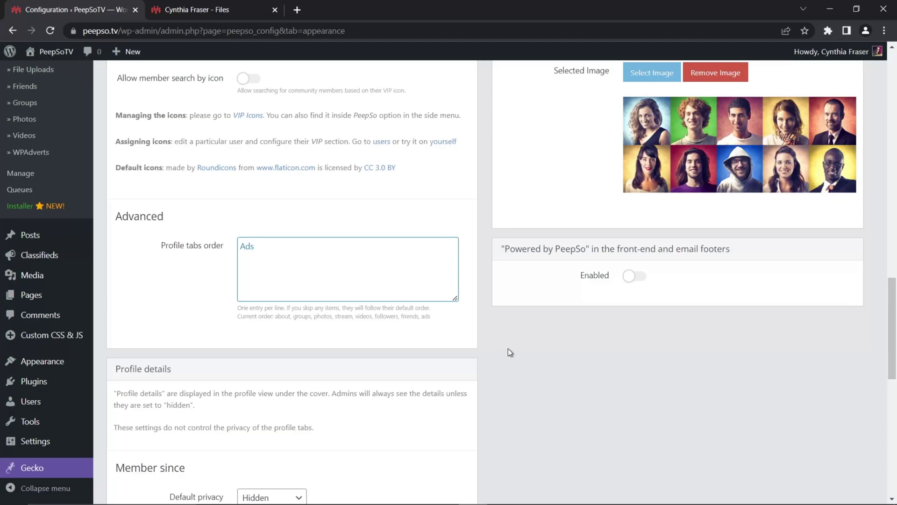
pyautogui.scroll(-10, 505, 346)
pyautogui.click(447, 435)
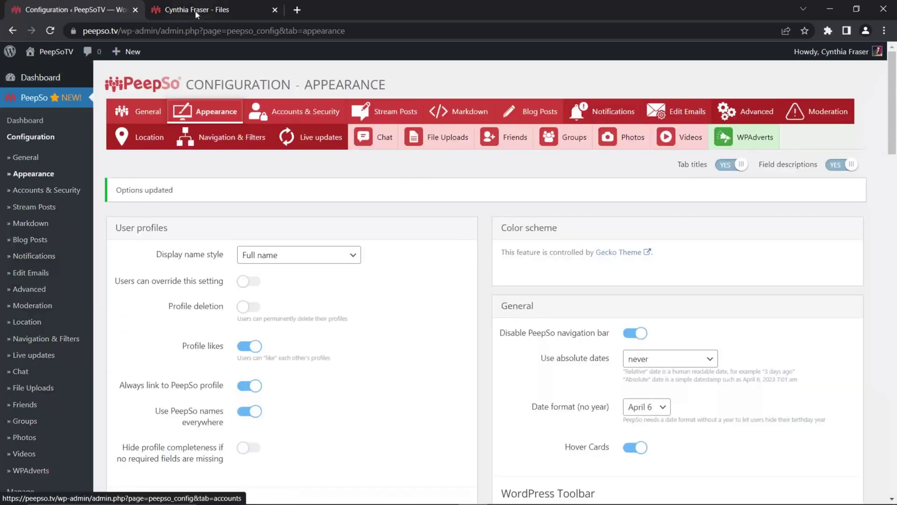
# Go to the Members directory from the Community menu
pyautogui.click(198, 13)
pyautogui.moveTo(237, 73)
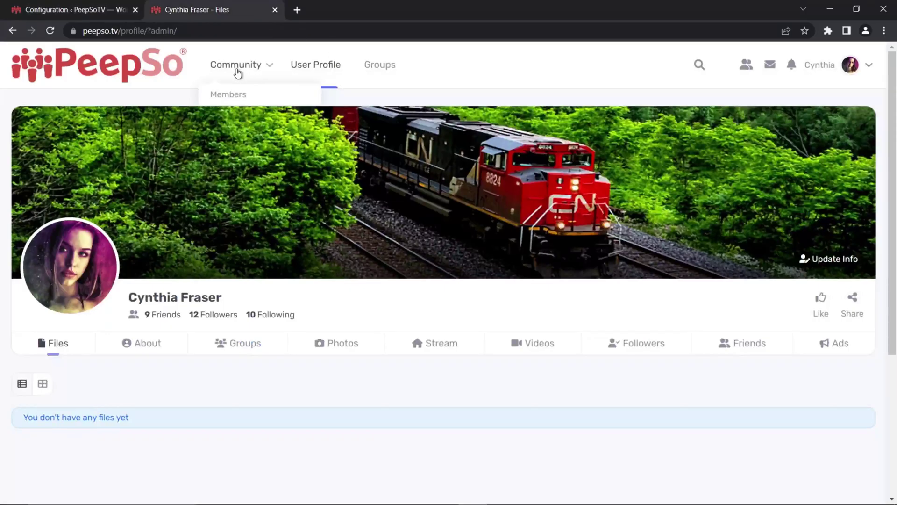
pyautogui.click(233, 96)
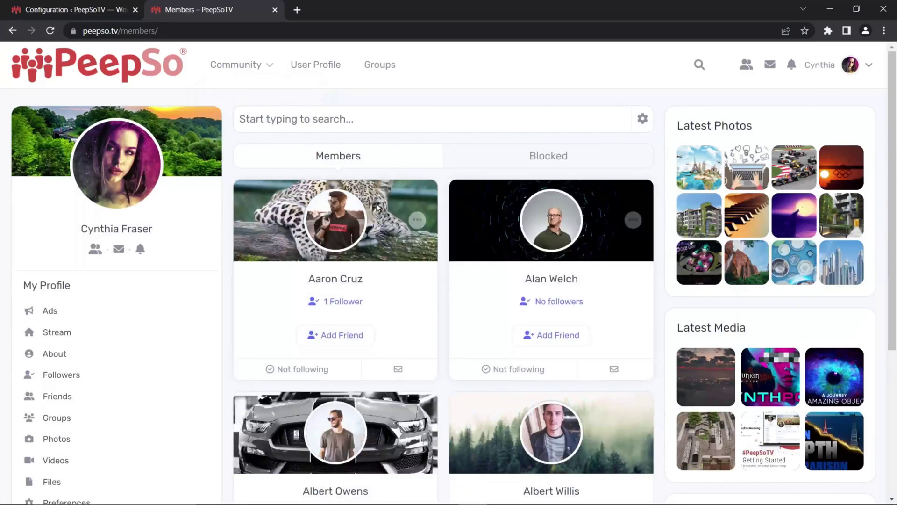
# Open four members' profiles in separate new tabs from their avatars
pyautogui.scroll(-1, 376, 206)
pyautogui.rightClick(348, 152)
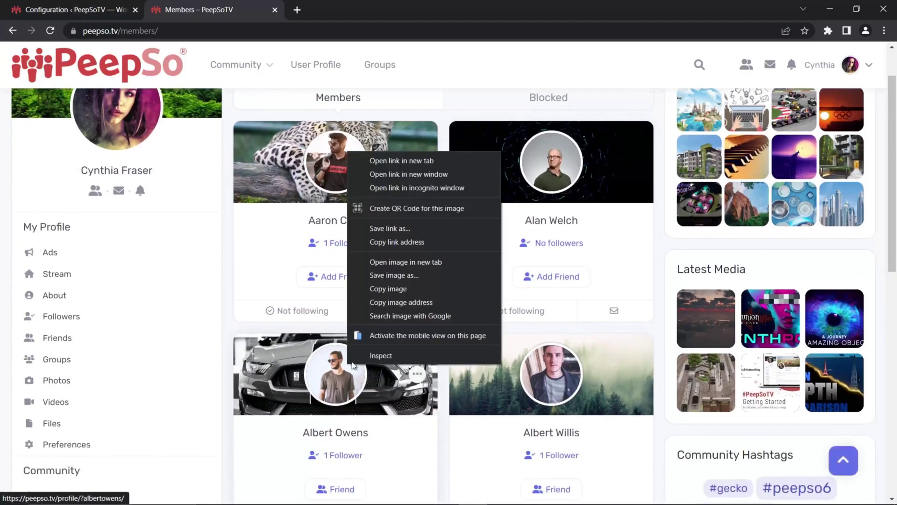
pyautogui.click(401, 161)
pyautogui.scroll(-5, 460, 240)
pyautogui.rightClick(564, 135)
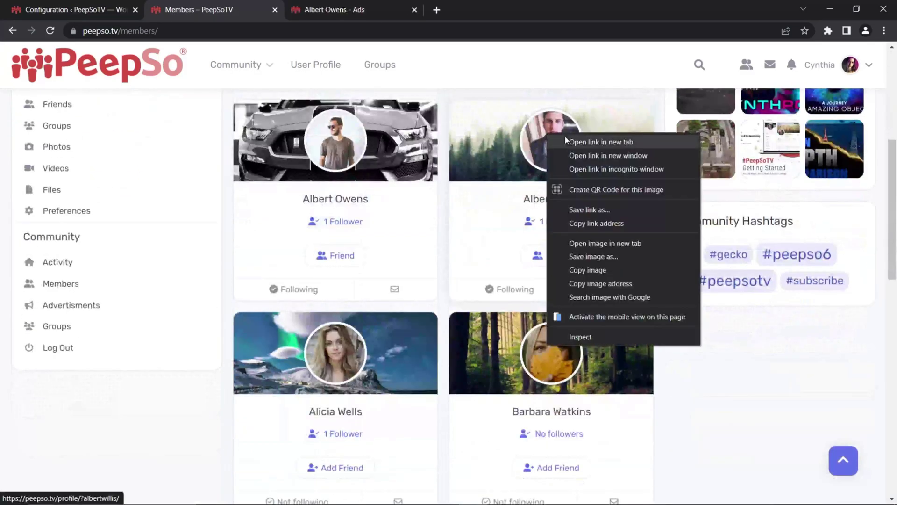
pyautogui.click(566, 141)
pyautogui.scroll(-2, 458, 211)
pyautogui.rightClick(346, 235)
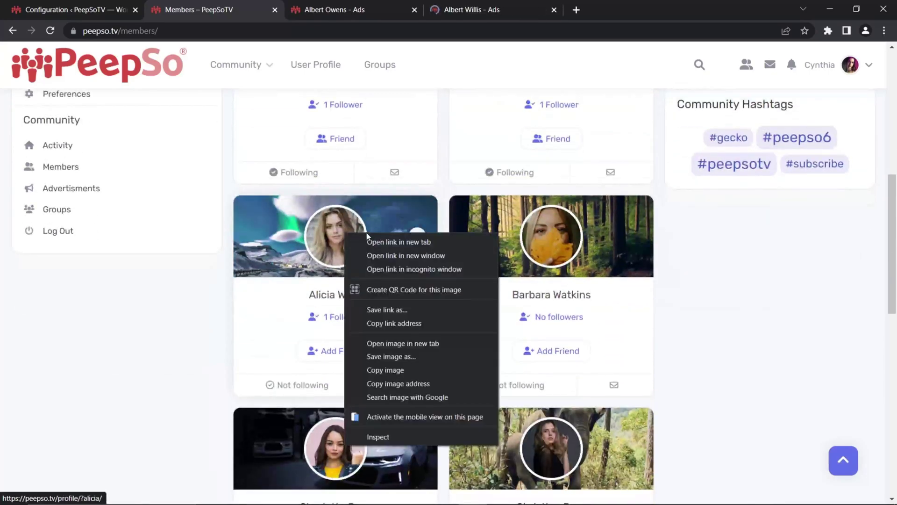
pyautogui.click(398, 242)
pyautogui.rightClick(549, 224)
pyautogui.click(582, 234)
# Check that each opened member profile lands on Ads, then open your own profile
pyautogui.click(282, 11)
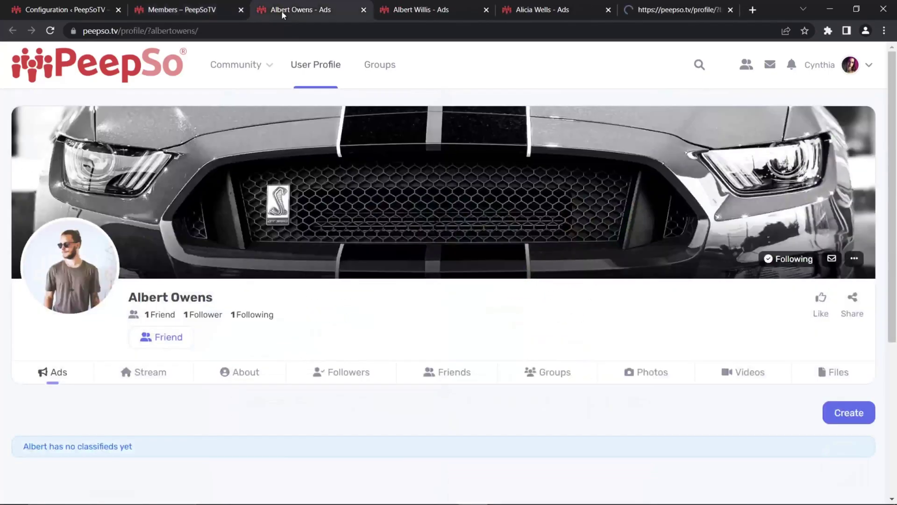
pyautogui.scroll(-1, 216, 225)
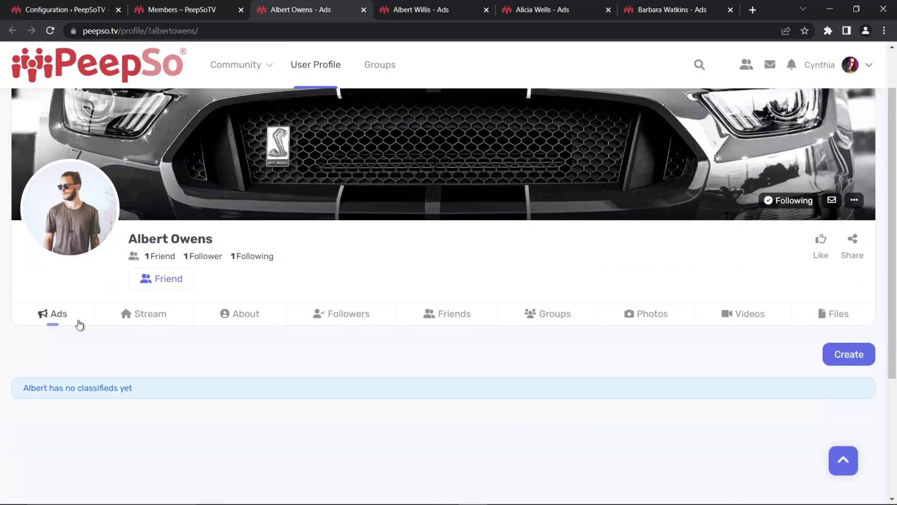
pyautogui.click(418, 9)
pyautogui.scroll(-2, 140, 323)
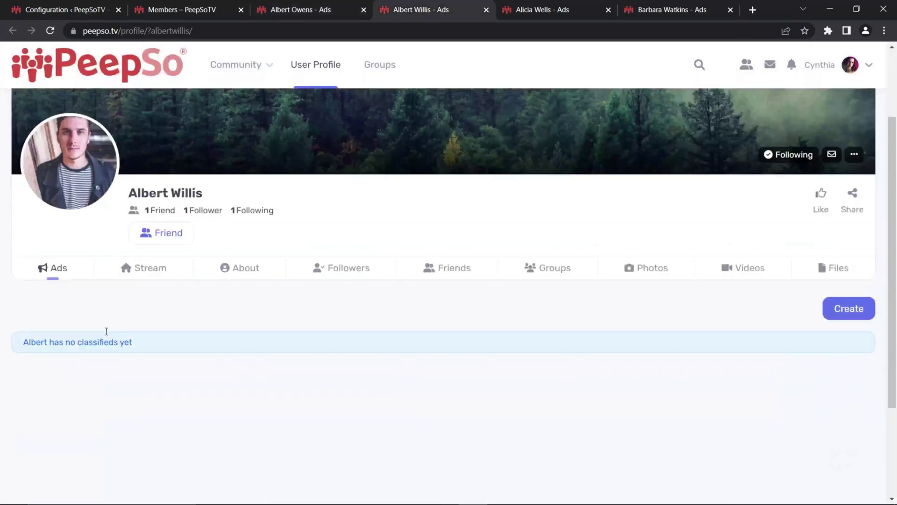
pyautogui.hotkey('ctrl', 'Tab')
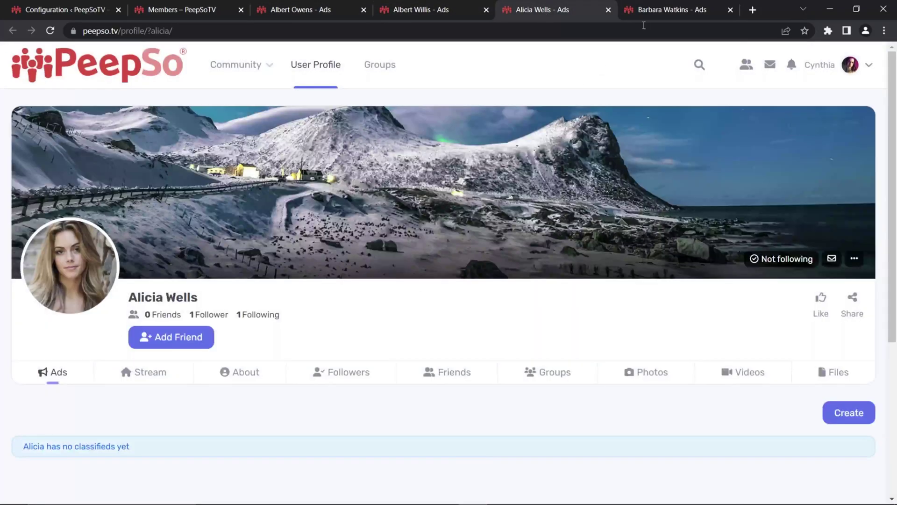
pyautogui.hotkey('ctrl', 'Tab')
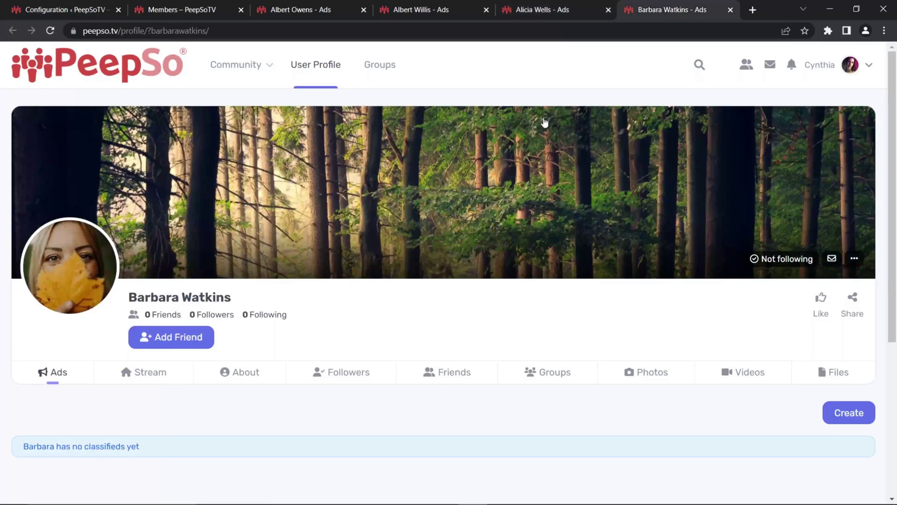
pyautogui.click(851, 68)
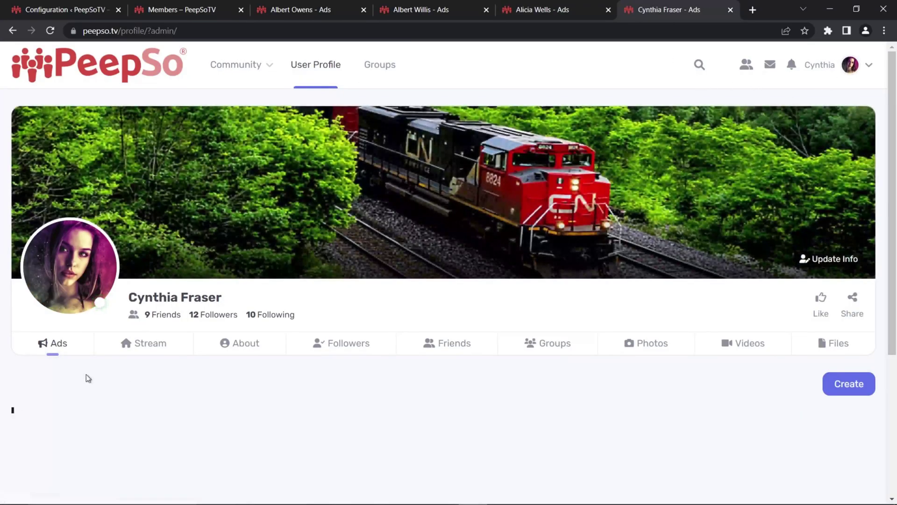
pyautogui.scroll(-8, 363, 366)
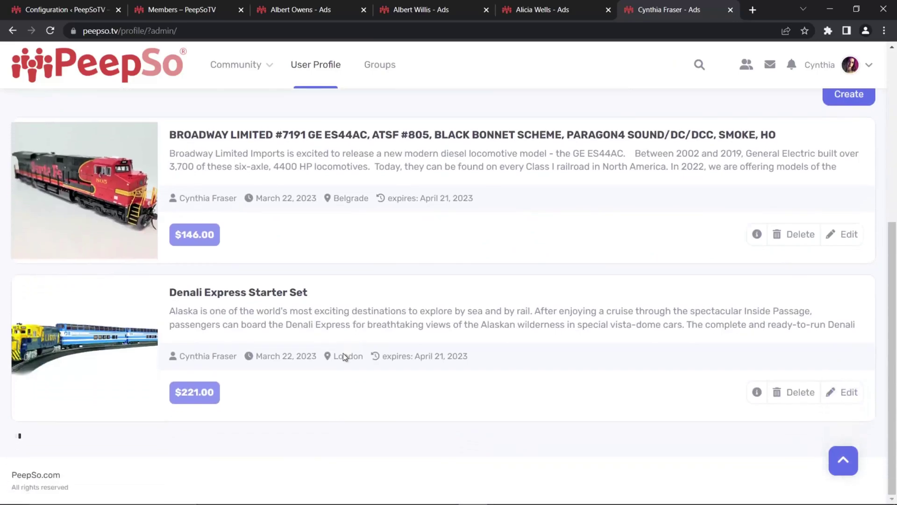
pyautogui.scroll(-3, 344, 351)
pyautogui.scroll(12, 349, 347)
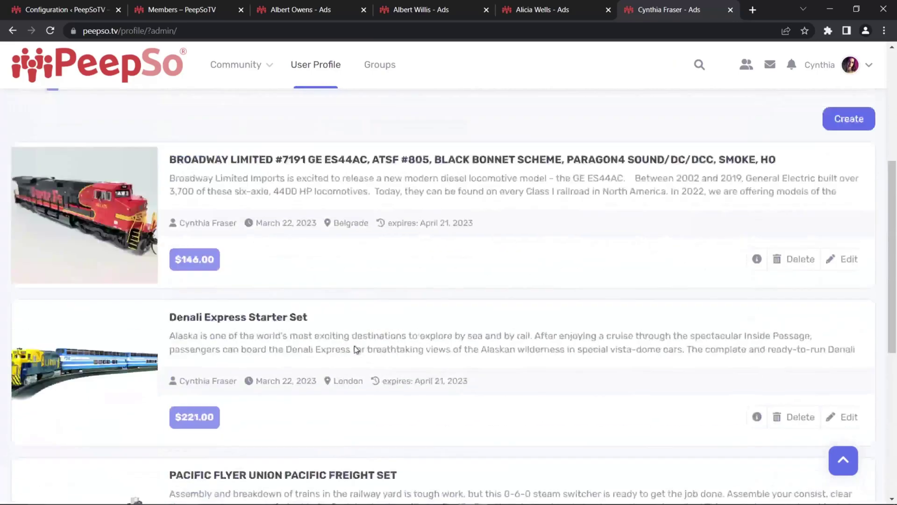